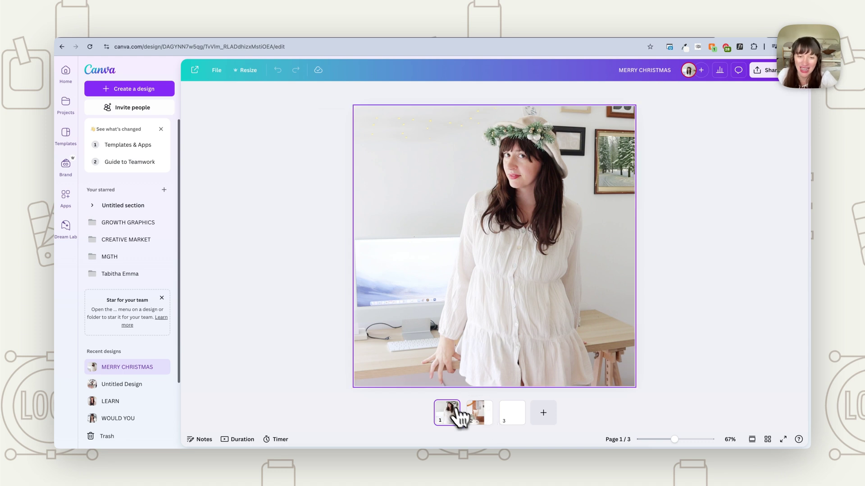
Go through page 2 to the blank page 3 of the MERRY CHRISTMAS design.
left_click(481, 418)
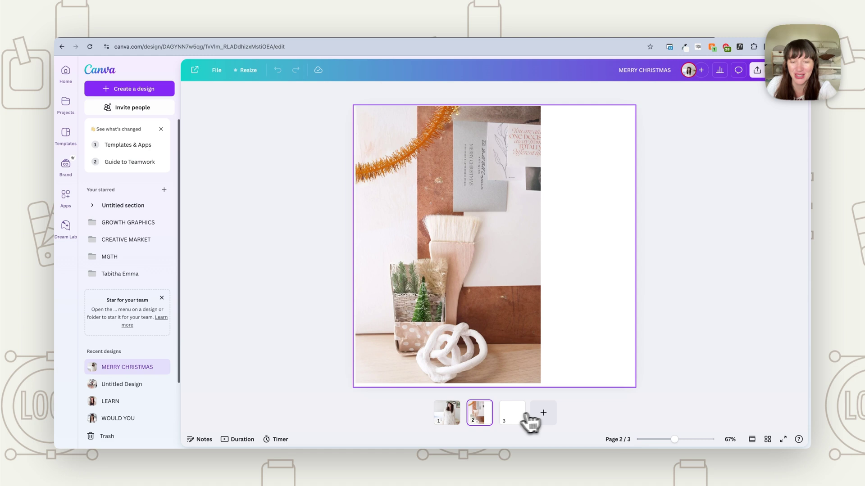
left_click(507, 418)
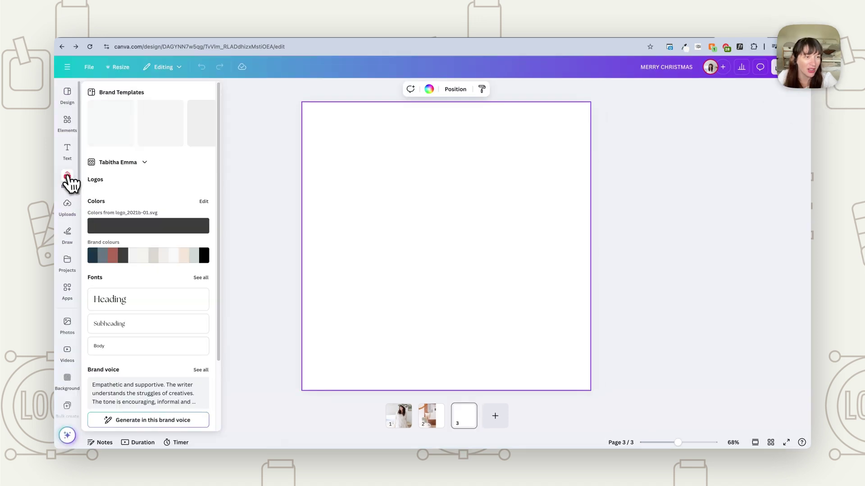
Add profile.jpg from the brand photos to page 3.
scroll(131, 305, "down", 4)
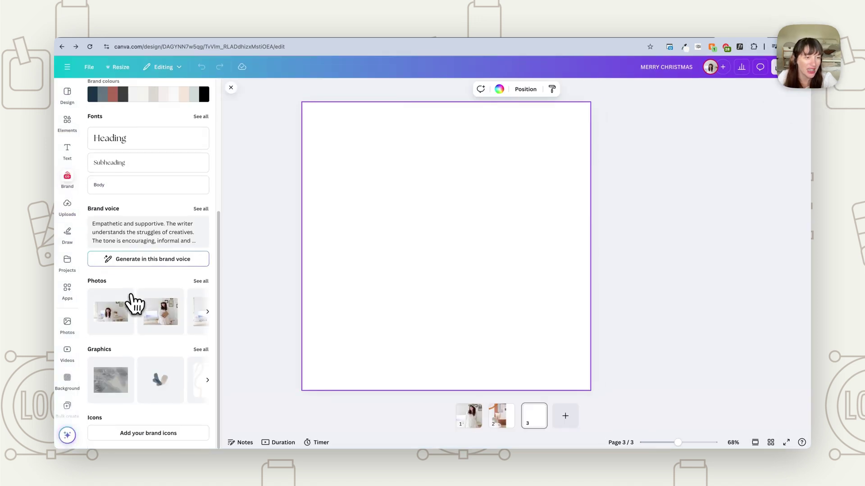
left_click(186, 279)
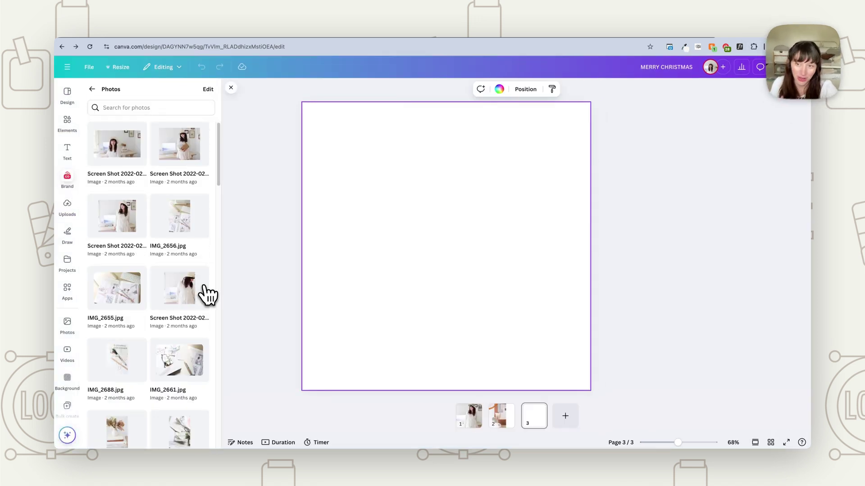
scroll(205, 307, "down", 5)
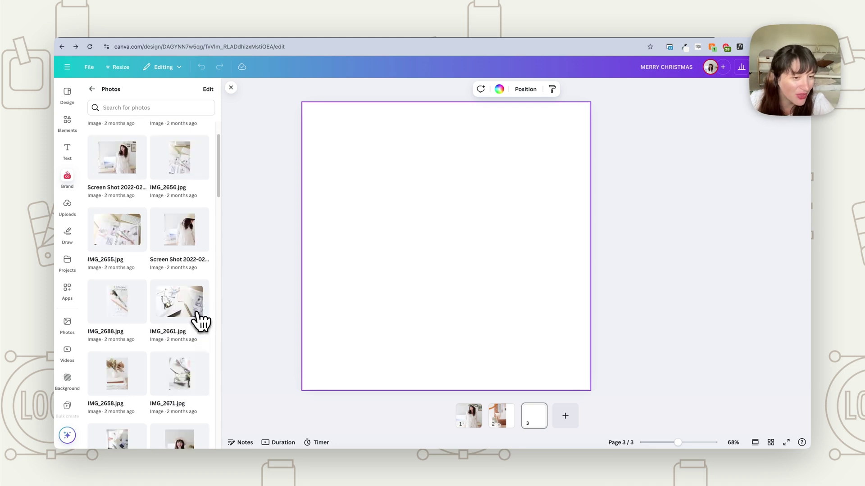
scroll(196, 315, "down", 1)
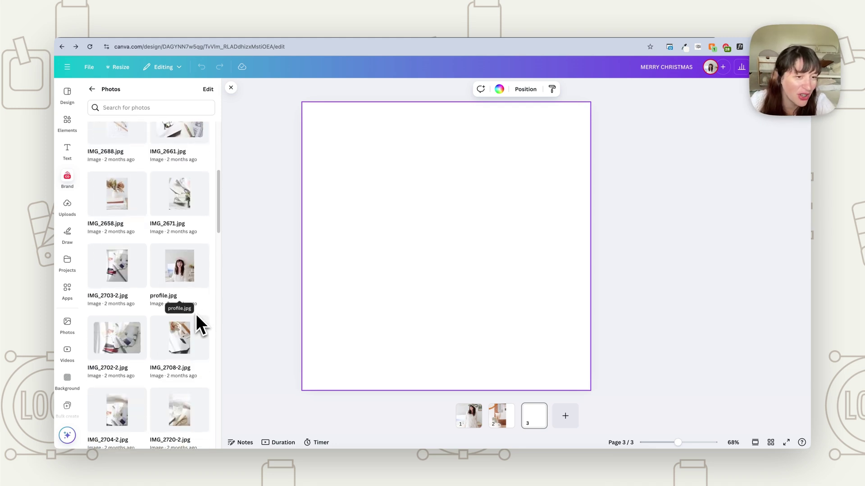
left_click(198, 270)
Enlarge the profile photo to full page height and align it to the right edge.
left_click_drag(406, 327, 352, 280)
left_click_drag(481, 301, 565, 381)
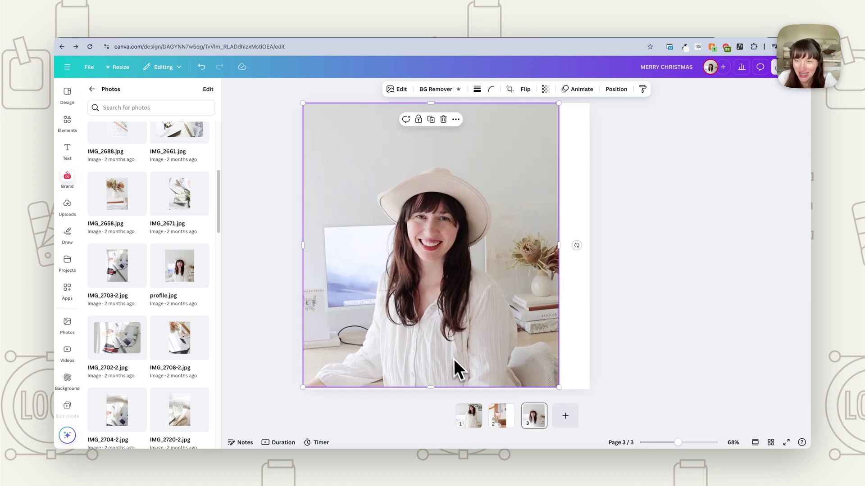
left_click_drag(457, 363, 471, 358)
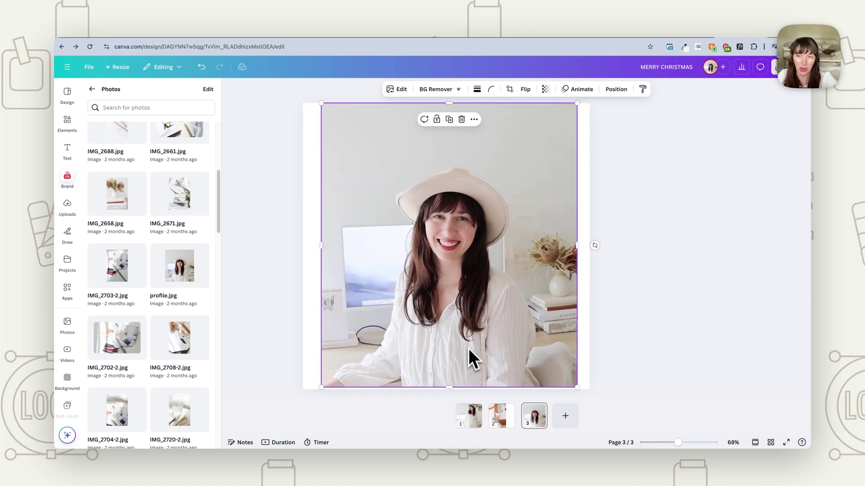
left_click(582, 318)
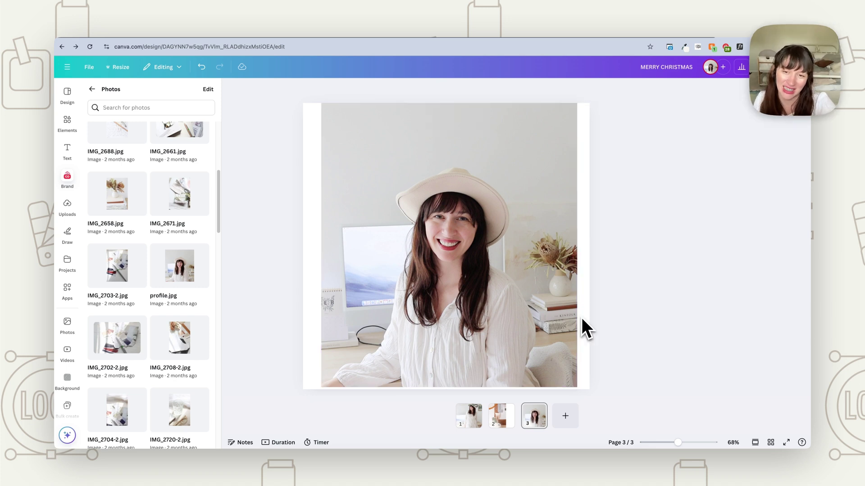
left_click(537, 166)
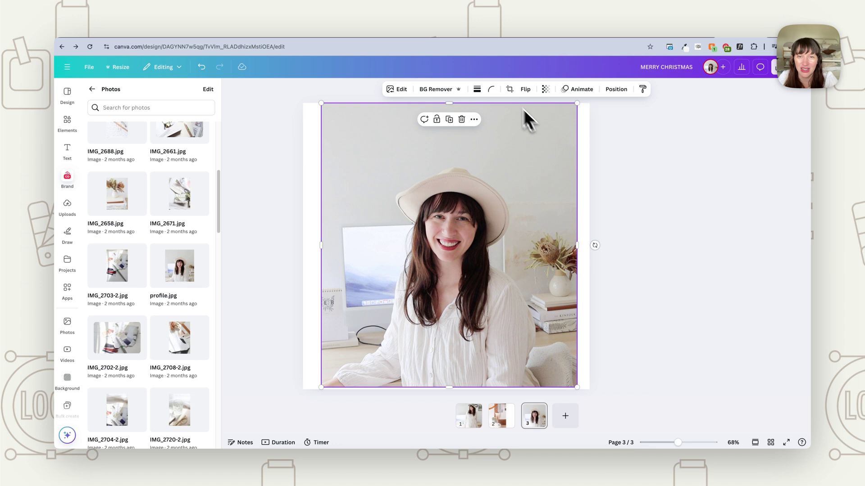
Start Magic Edit on the photo and click-select the flower vase.
left_click(396, 92)
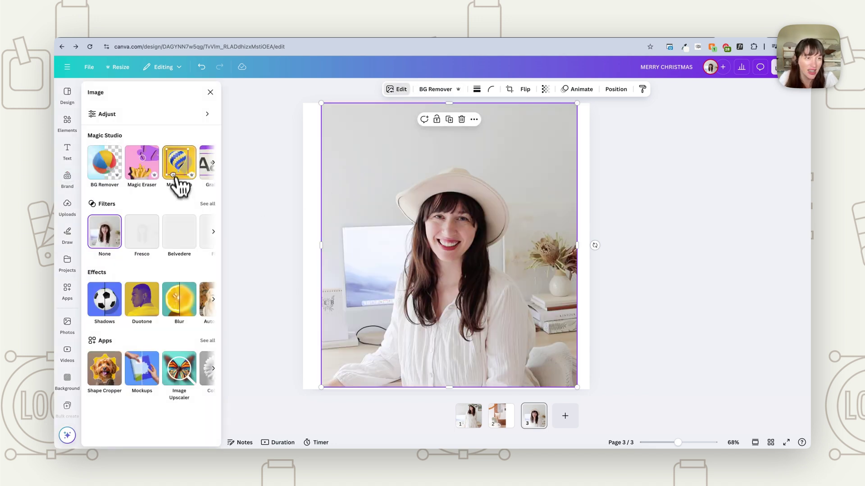
left_click(213, 163)
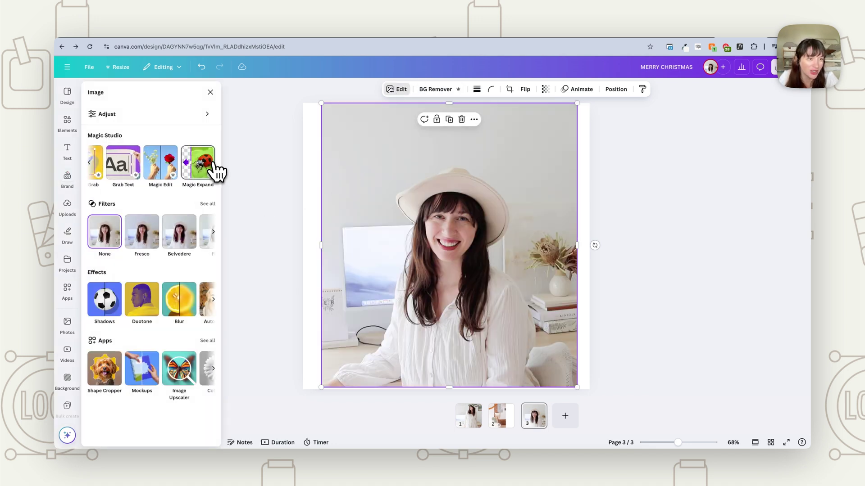
left_click(163, 172)
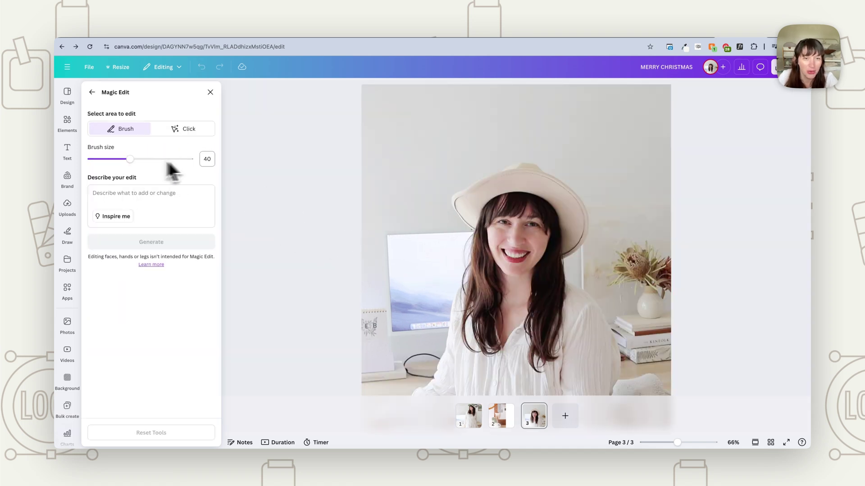
left_click(174, 131)
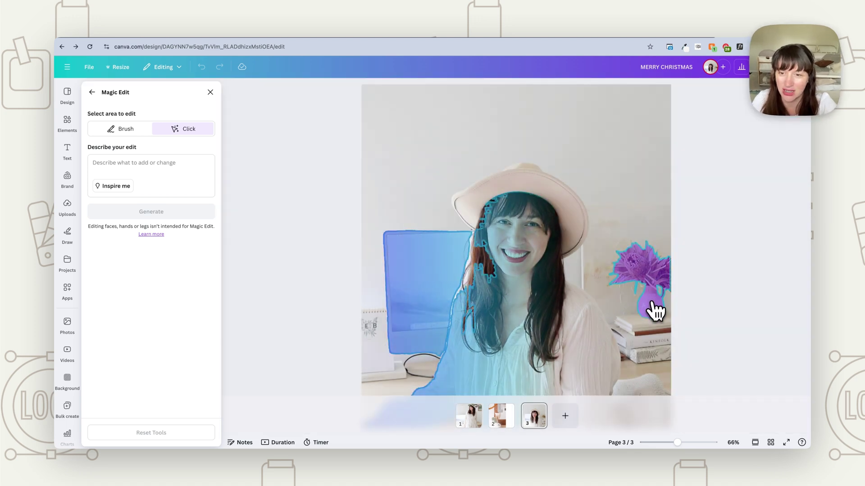
left_click(653, 309)
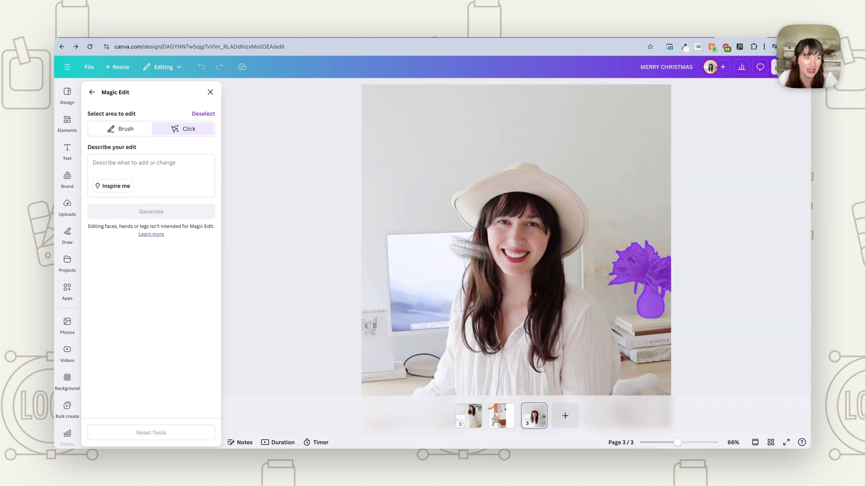
Describe the vase edit as a small Christmas tree with yellow lights.
left_click(125, 164)
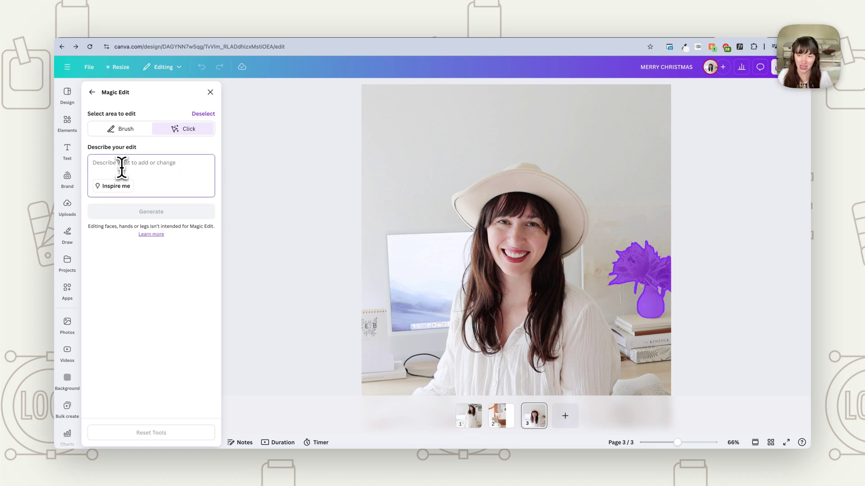
type("Ch")
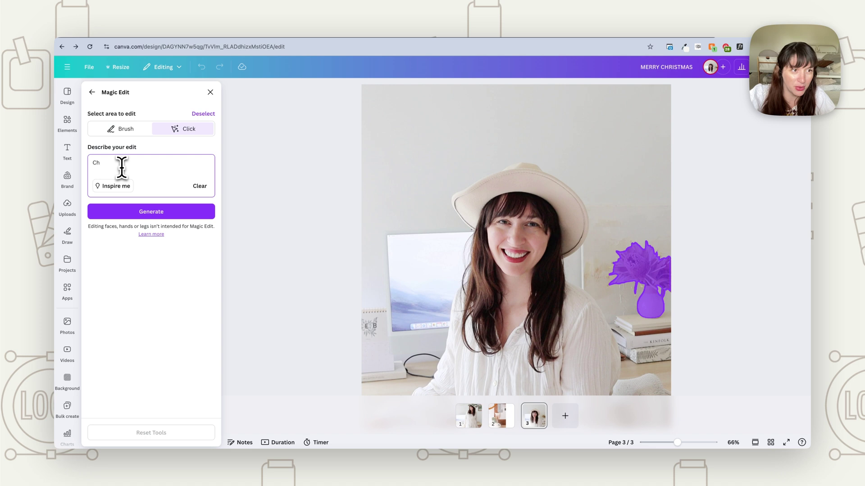
key("BackSpace")
key("BackSpace")
type("ch")
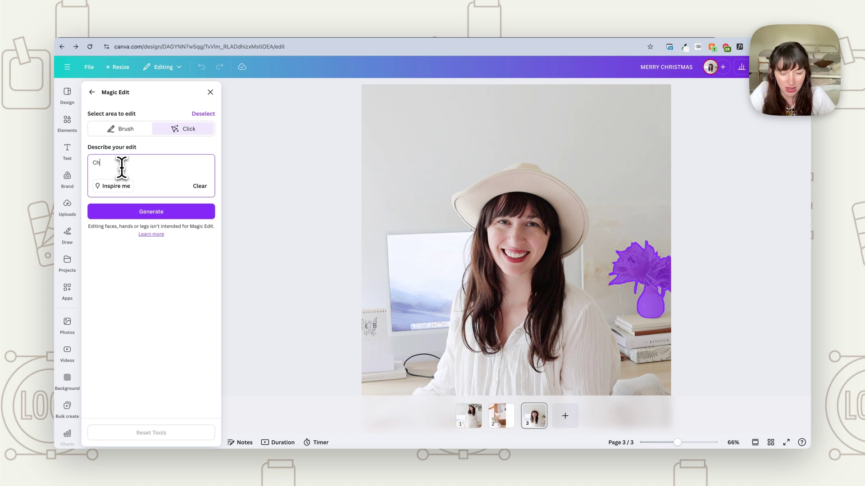
type("ange to")
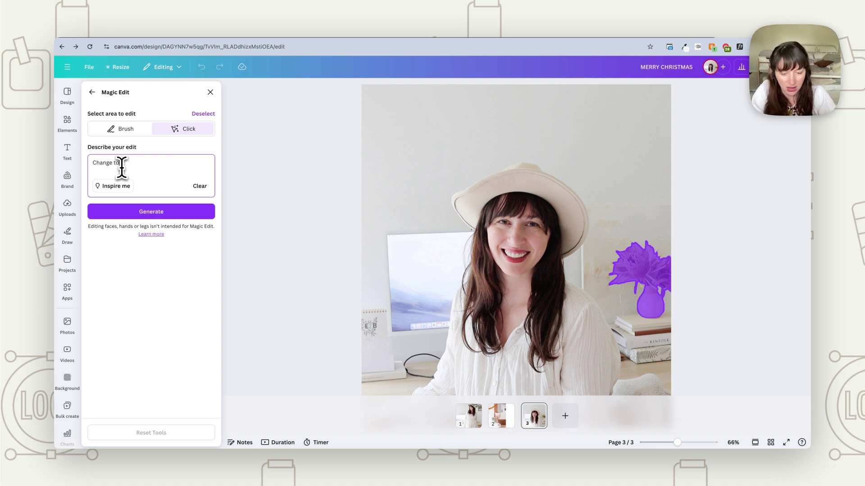
type(" small ch")
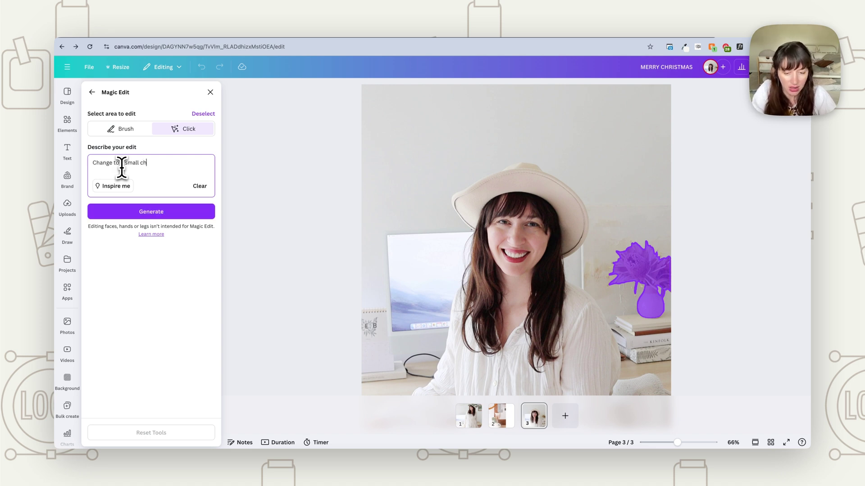
type("ristmass tree")
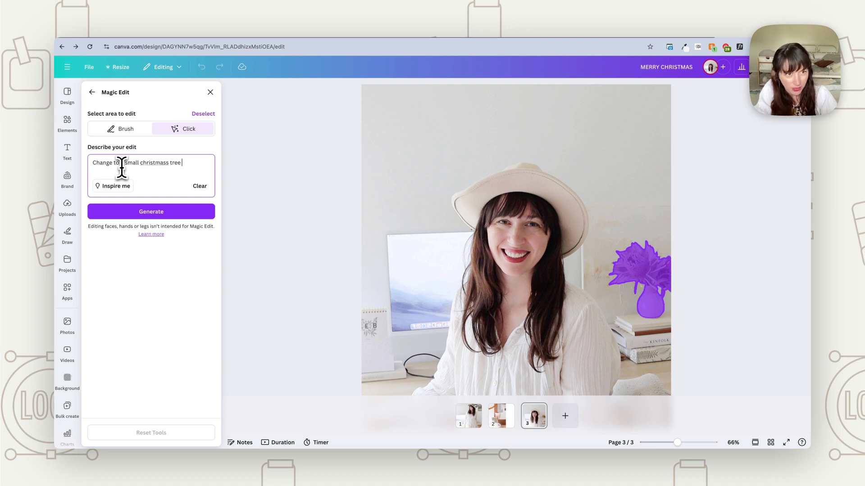
key("BackSpace")
key("BackSpace")
key("BackSpace")
key("BackSpace")
key("BackSpace")
key("BackSpace")
type("tree with")
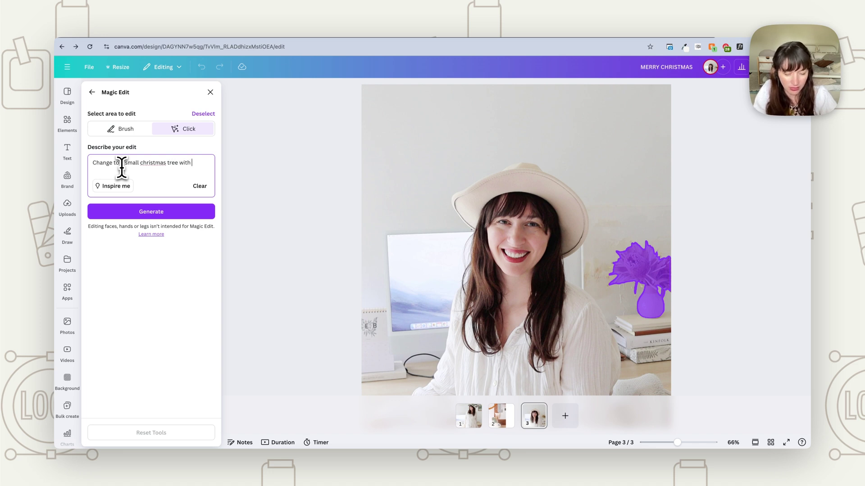
type("light")
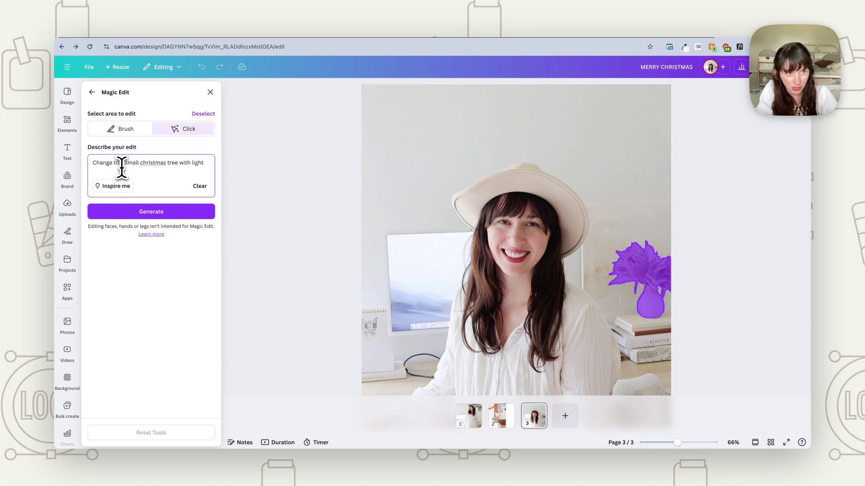
key("BackSpace")
key("BackSpace")
key("BackSpace")
key("BackSpace")
key("BackSpace")
key("BackSpace")
type("y")
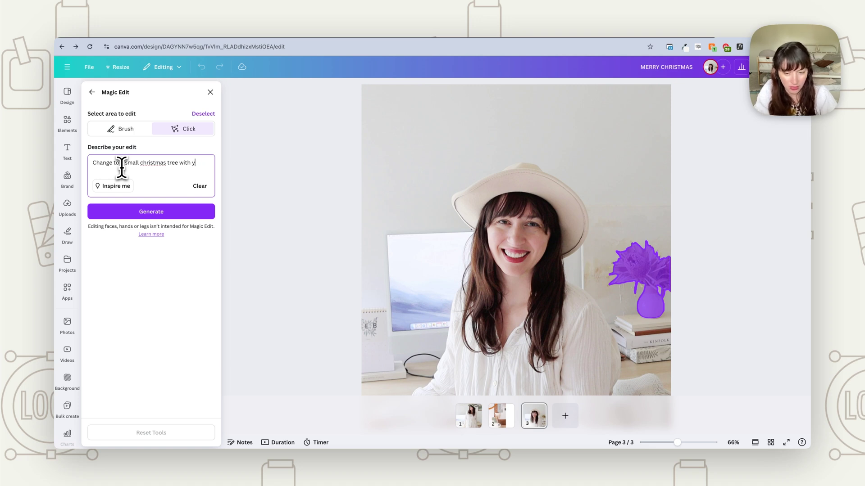
type("ellow lights")
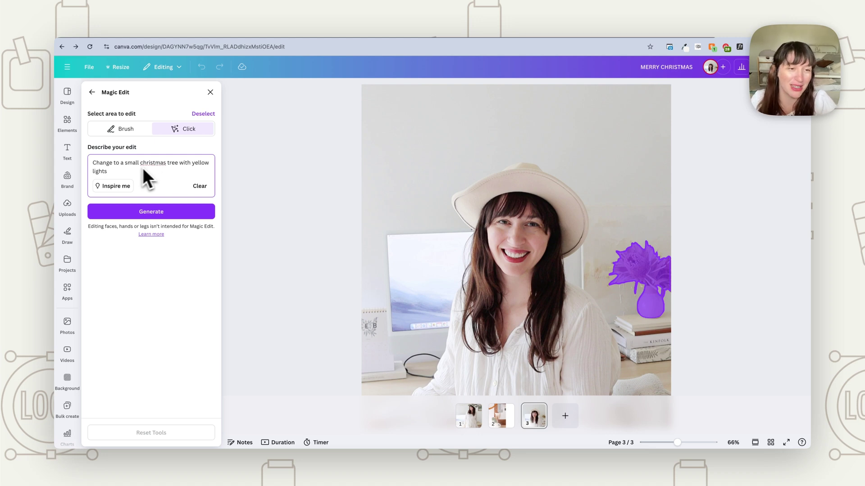
Generate Christmas tree replacements, compare the four variants, and keep the first one.
left_click(129, 214)
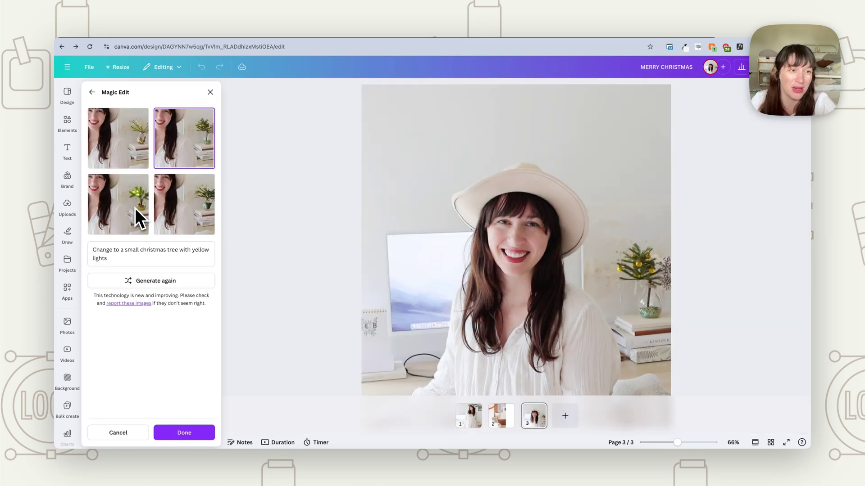
left_click(137, 147)
left_click(195, 148)
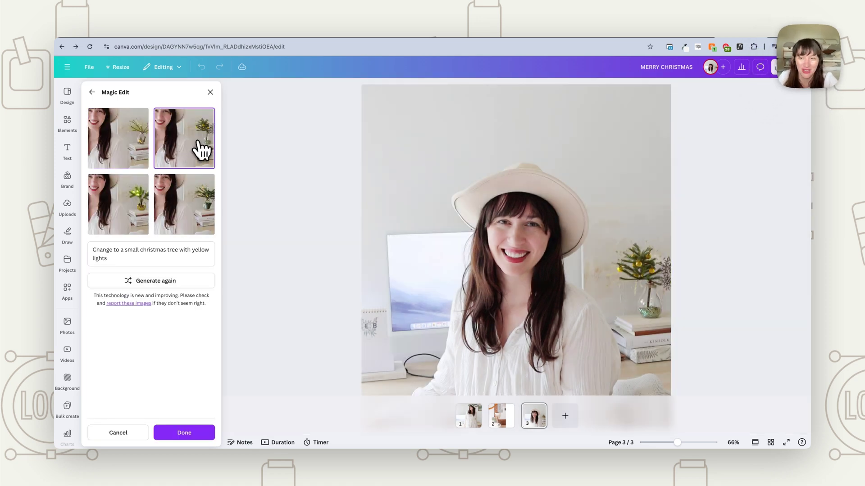
left_click(194, 205)
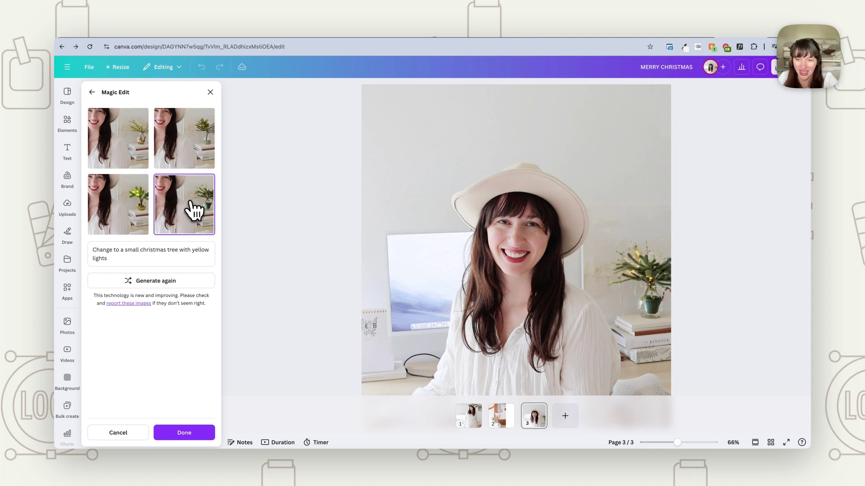
left_click(149, 210)
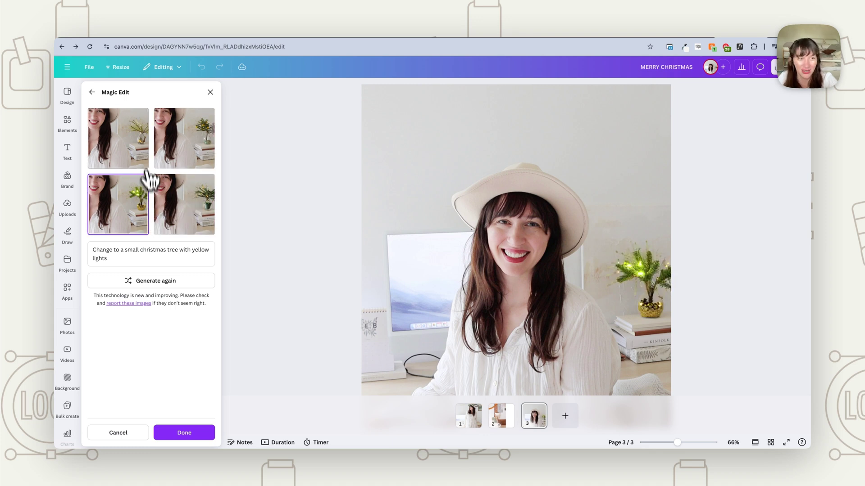
left_click(131, 155)
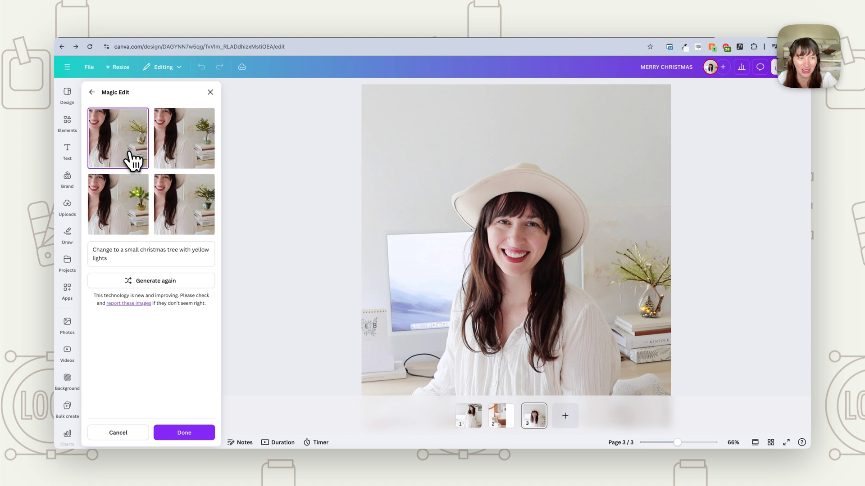
left_click(198, 437)
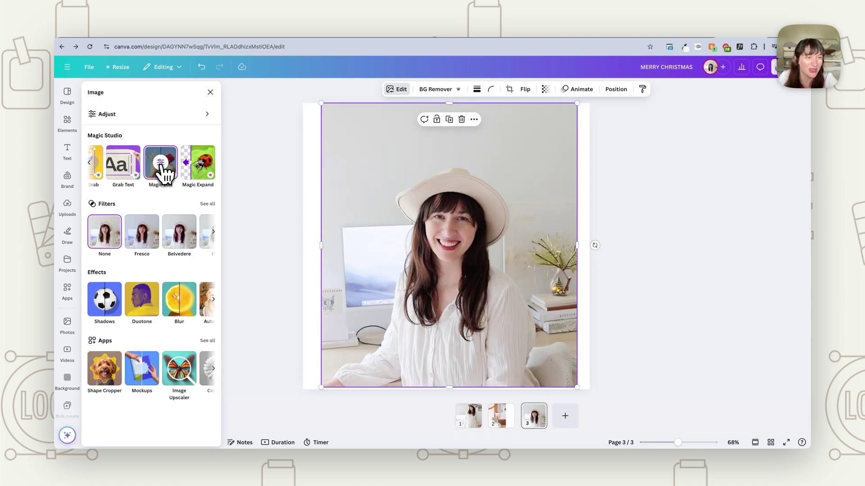
Brush over the hat with a smaller brush and generate variations from a first prompt.
left_click(162, 170)
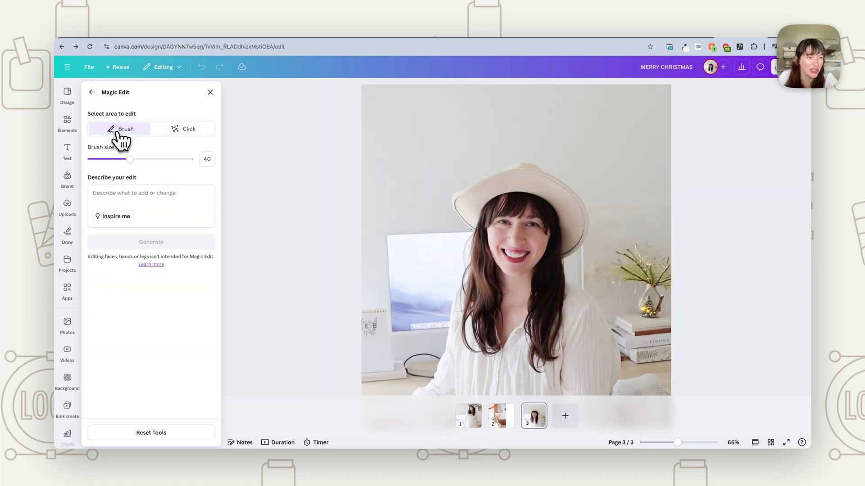
left_click_drag(130, 159, 102, 159)
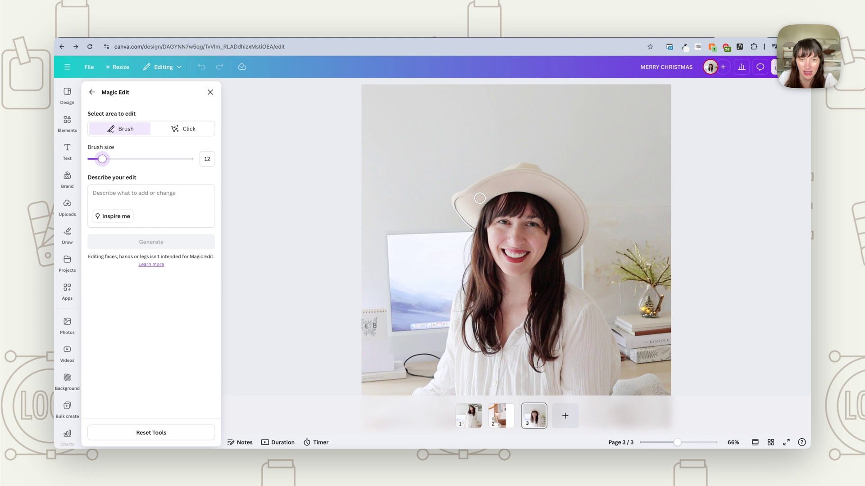
mouse_move(480, 197)
left_mouse_down()
mouse_move(468, 225)
mouse_move(458, 200)
mouse_move(523, 166)
mouse_move(572, 201)
left_mouse_up()
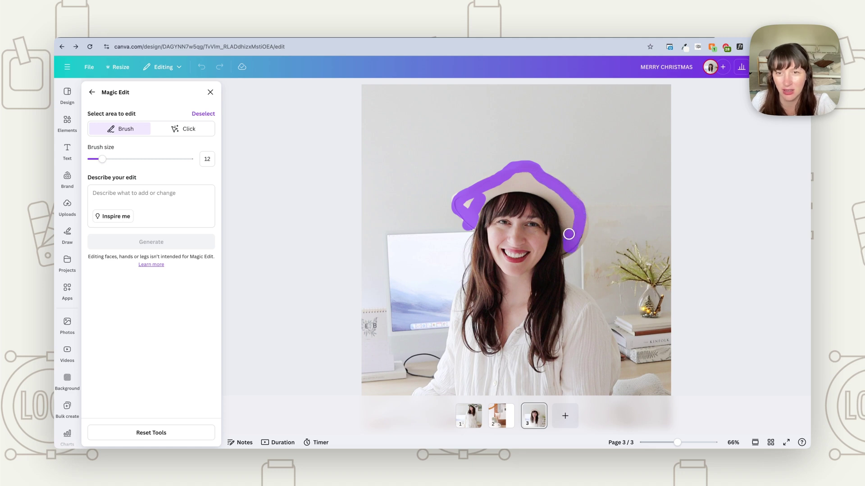
left_click(99, 198)
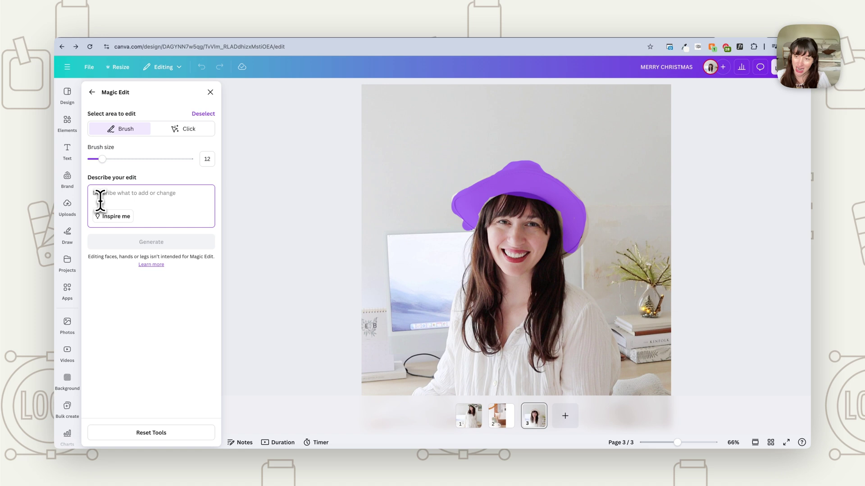
type("Add festive elements to the hat")
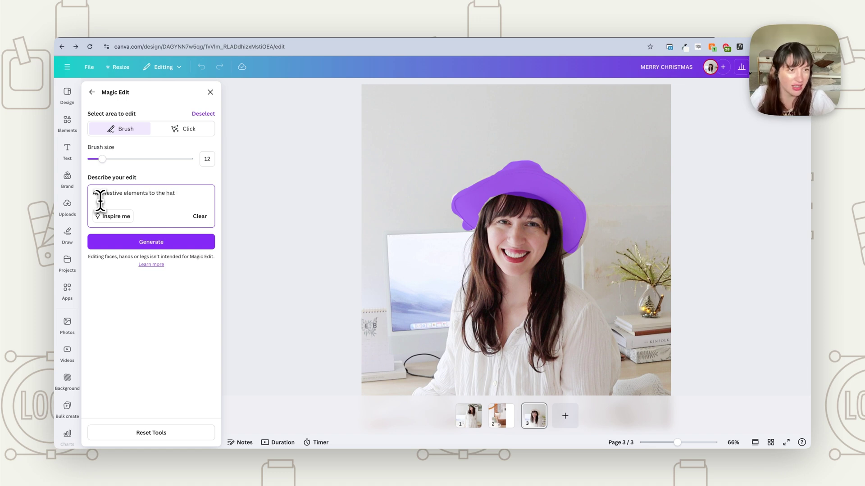
left_click(134, 244)
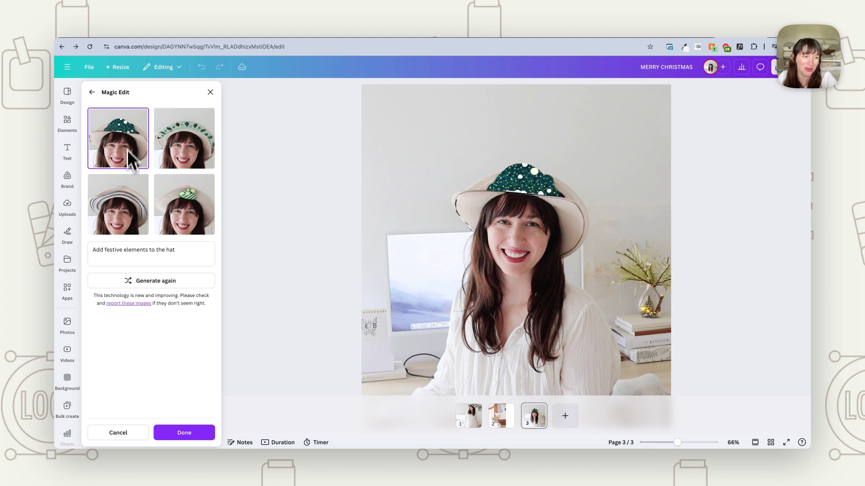
Reprompt with 'add a christmas wreath', regenerate, and keep the greenery wreath variant.
left_click_drag(201, 251, 85, 247)
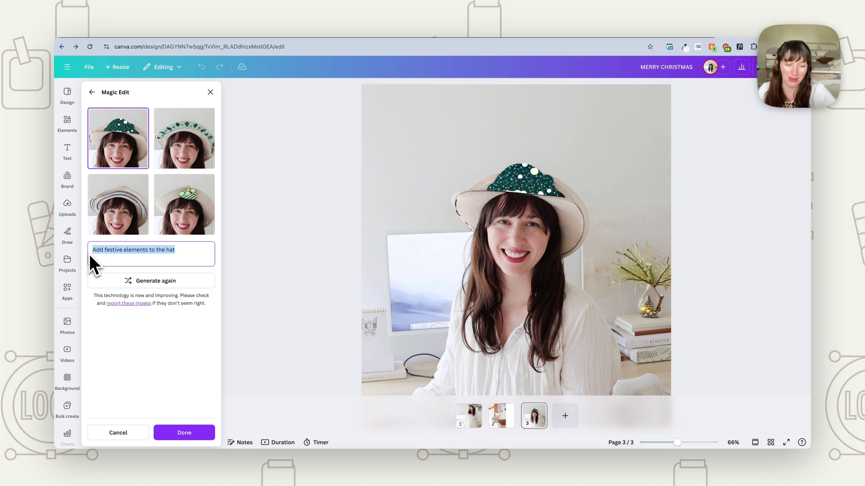
type("add a")
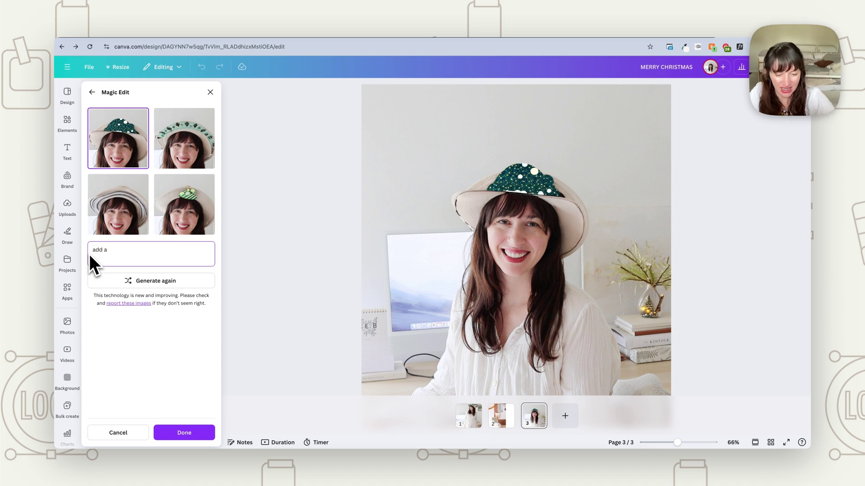
type(" chris")
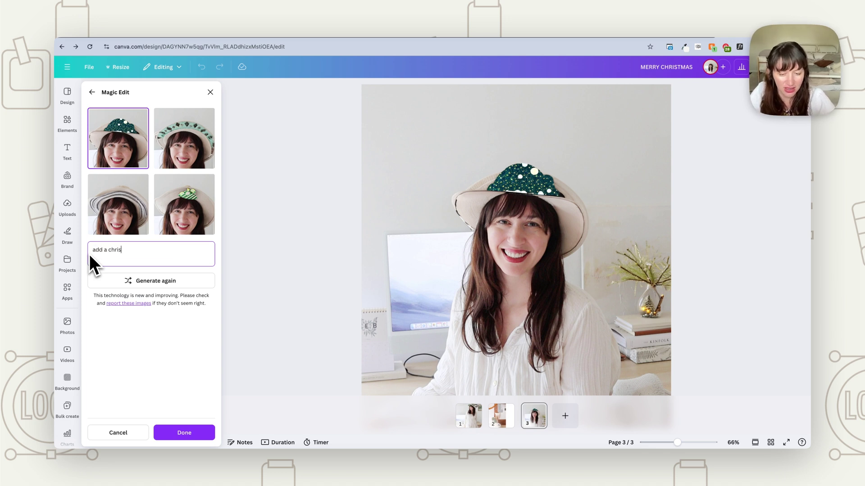
type("tmas wreath")
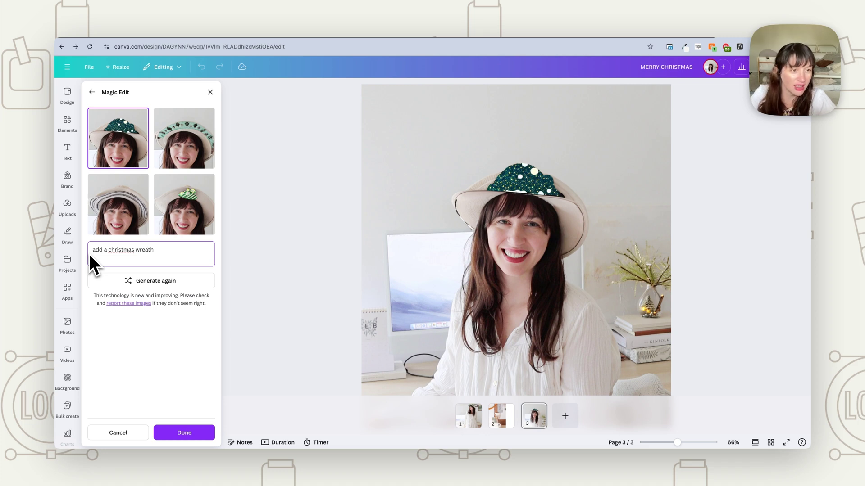
key("Return")
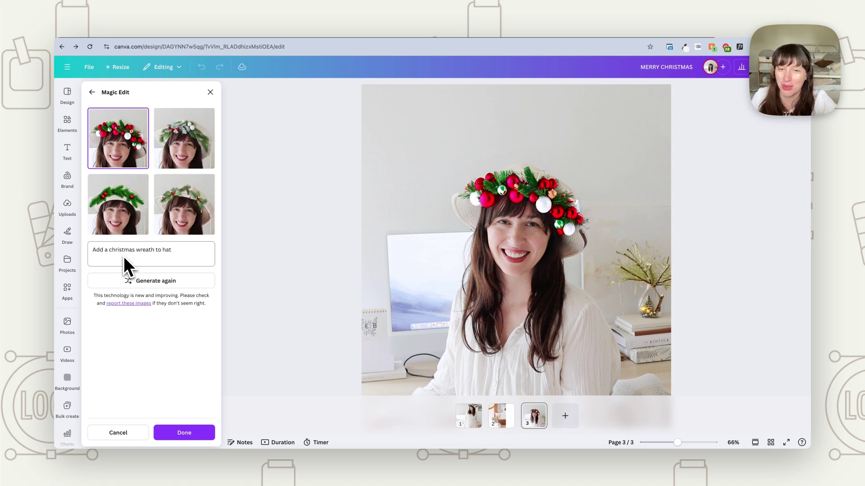
left_click(180, 144)
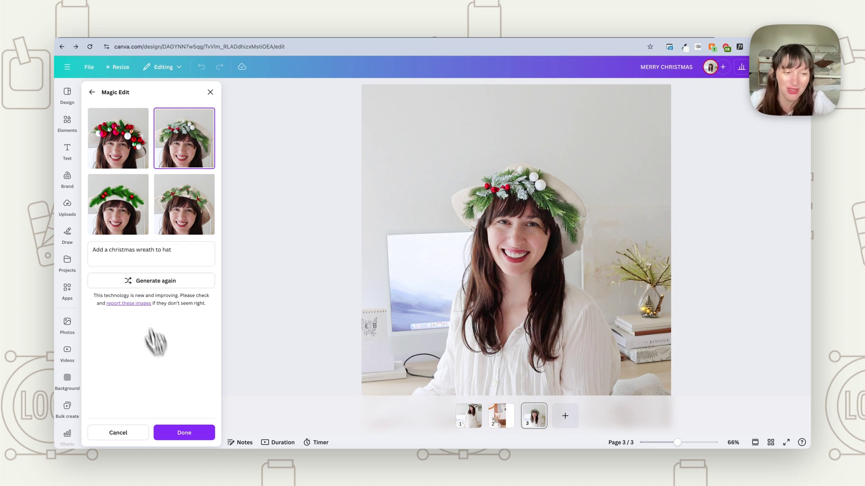
left_click(192, 434)
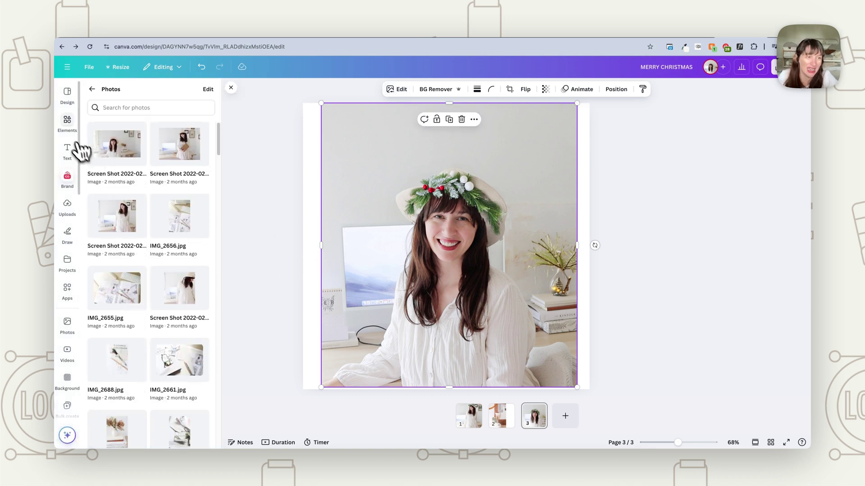
Search elements for 'string lights' and place a photo along the top of page 3.
left_click(68, 131)
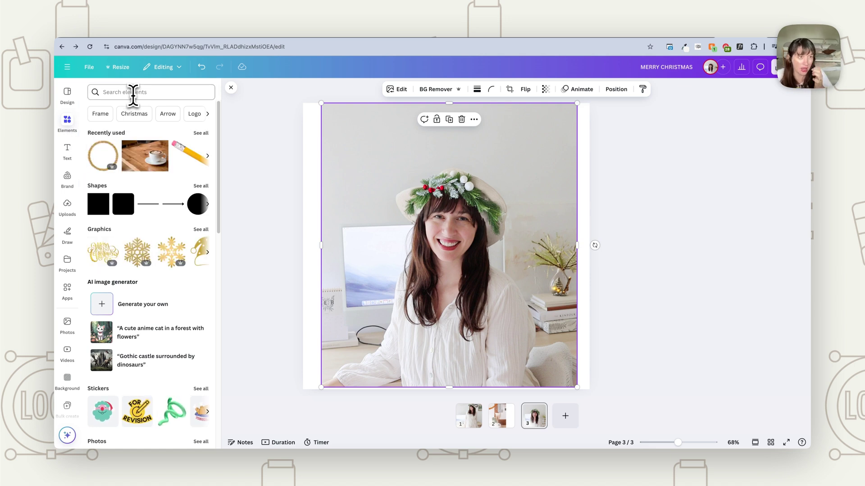
left_click(133, 96)
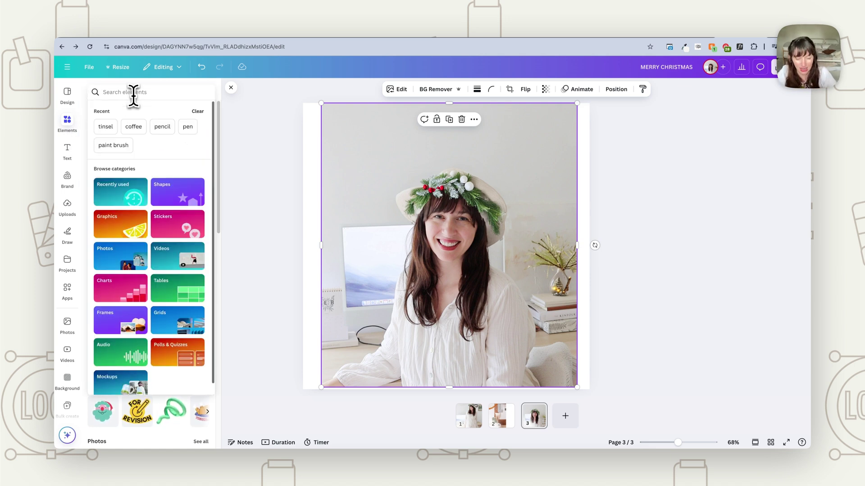
type("string l")
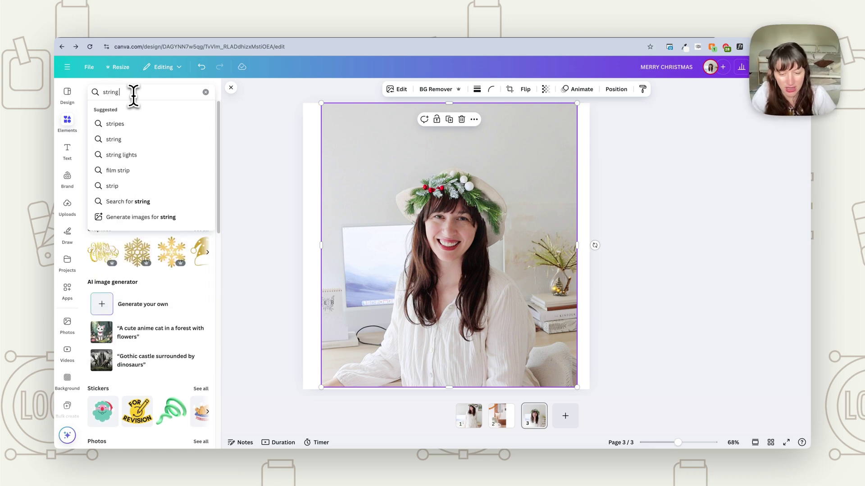
type("ights")
key("Return")
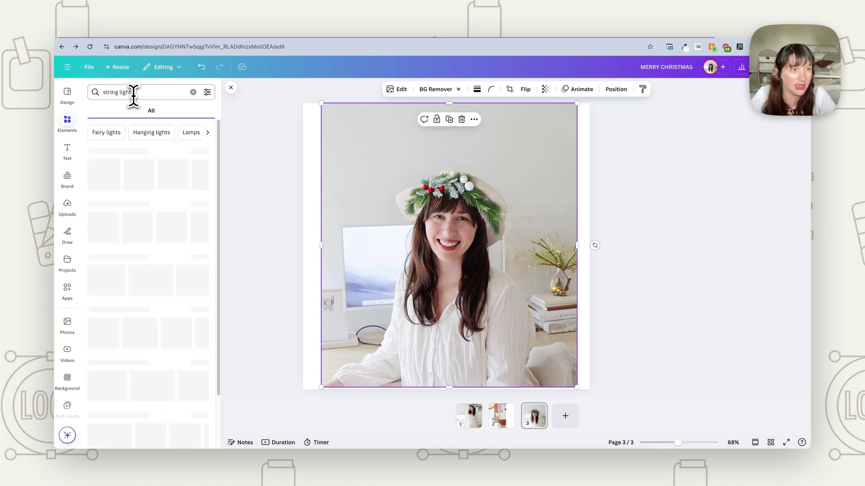
left_click(142, 111)
left_click_drag(117, 202, 411, 128)
Align the string lights to the left edge, stretch them wider and tilt them slightly.
left_click(616, 223)
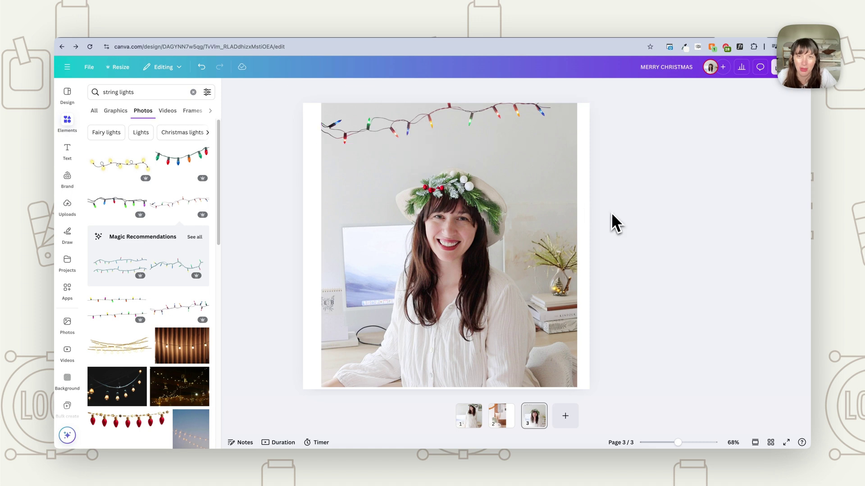
left_click(546, 128)
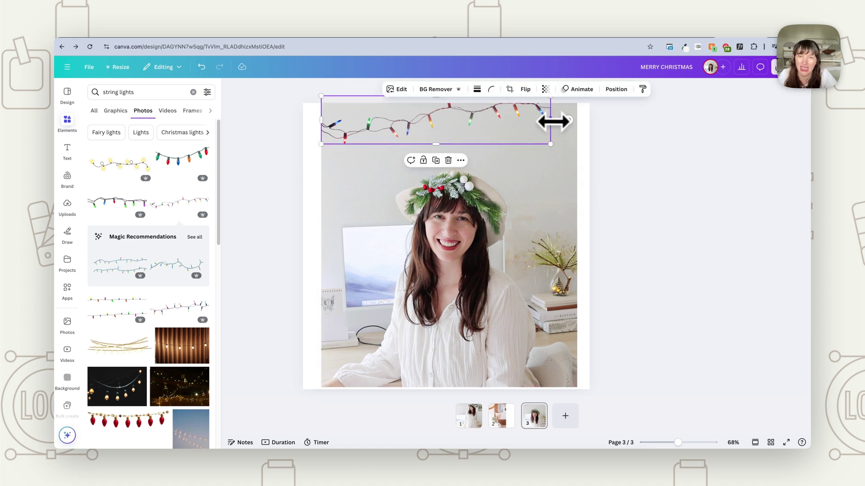
left_click_drag(553, 122, 575, 113)
left_click(652, 214)
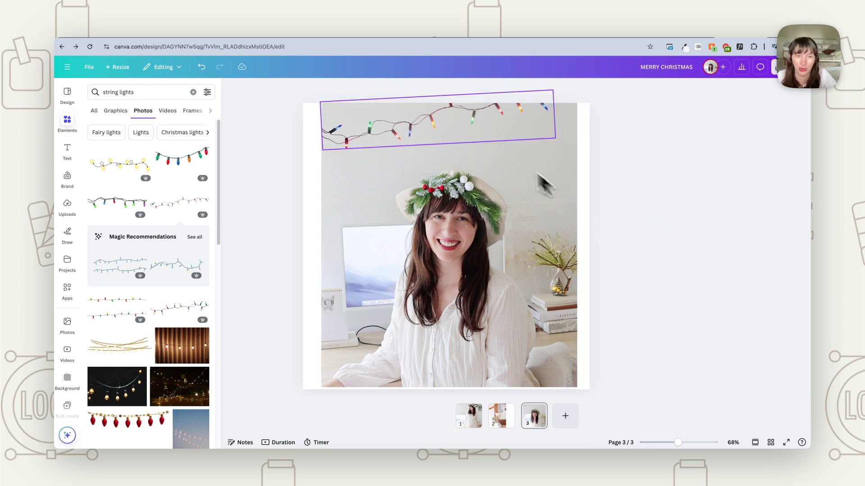
Select the string lights with the portrait, blend the images, and accept the fourth result.
left_click(376, 130)
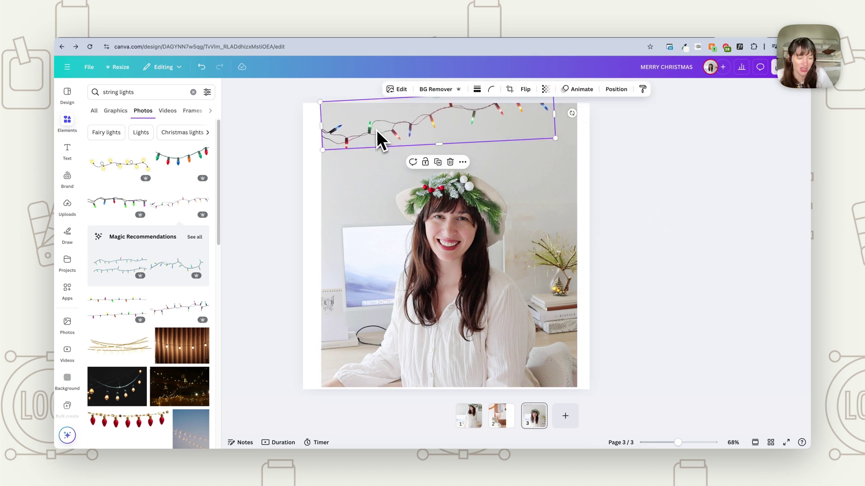
left_click(367, 201, "shift")
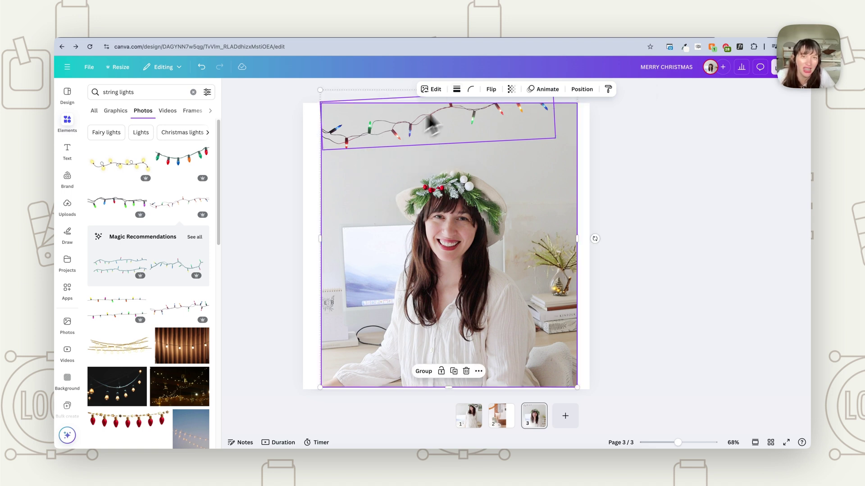
left_click(435, 89)
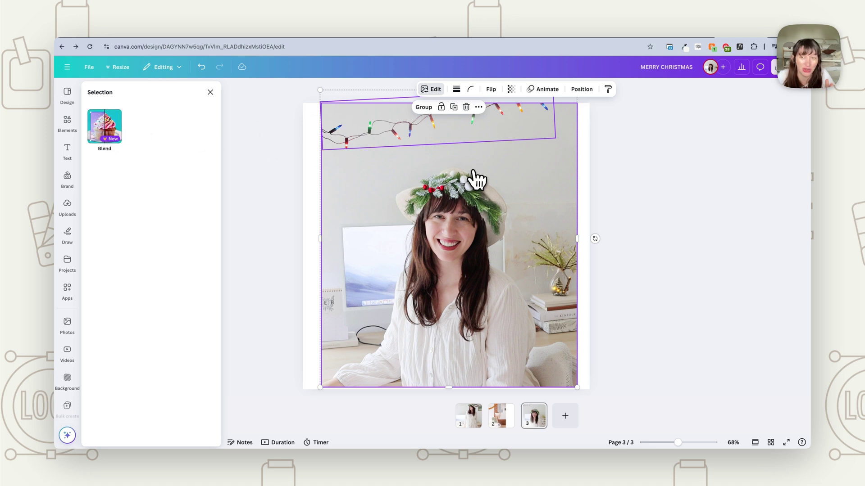
left_click(106, 134)
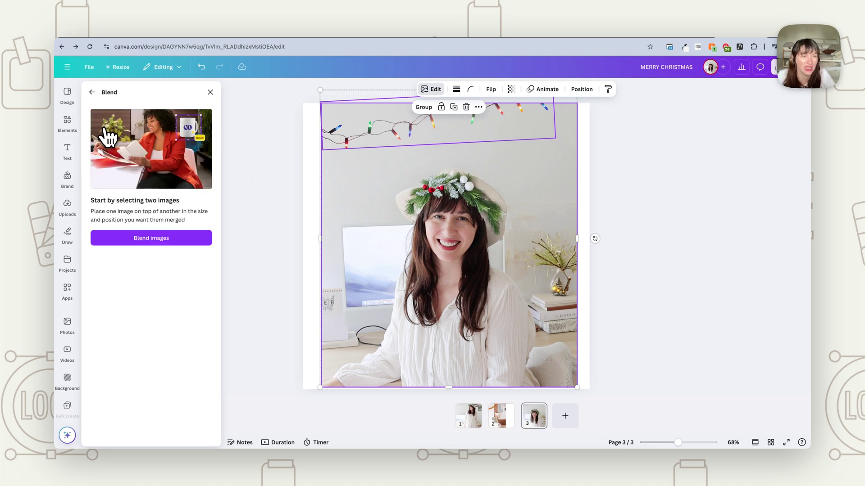
left_click(152, 238)
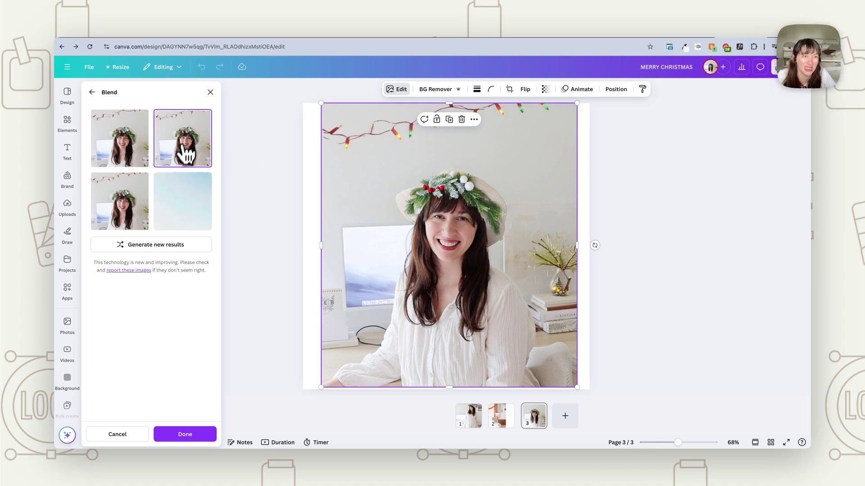
left_click(132, 199)
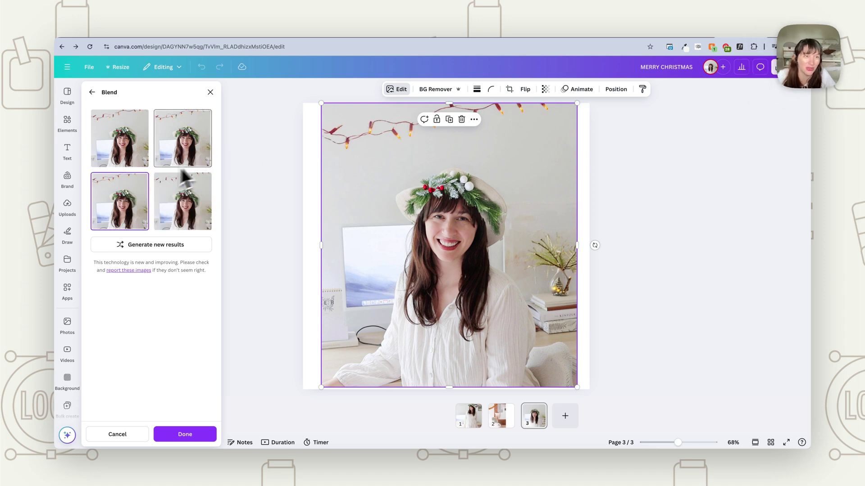
left_click(189, 223)
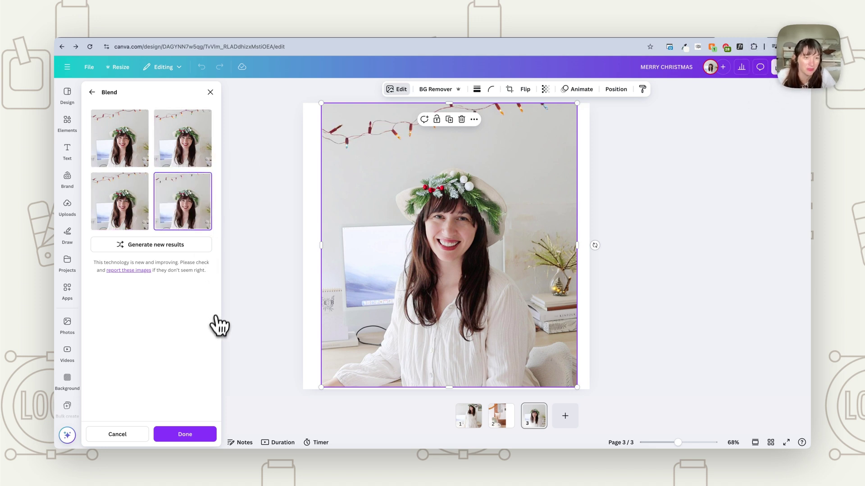
left_click(184, 434)
left_click(270, 269)
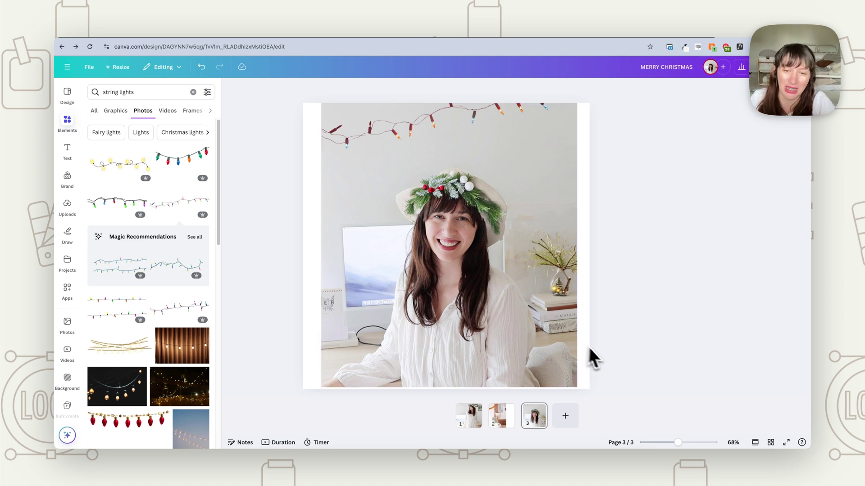
Switch to page 2, select the still-life photo, and open its Edit panel.
scroll(605, 359, "up", 3)
right_click(581, 377)
left_click(616, 384)
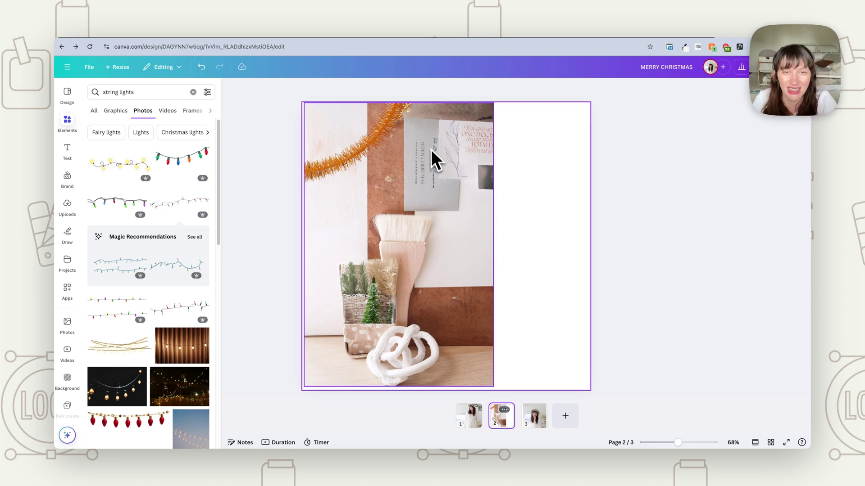
left_click(424, 162)
left_click(374, 293)
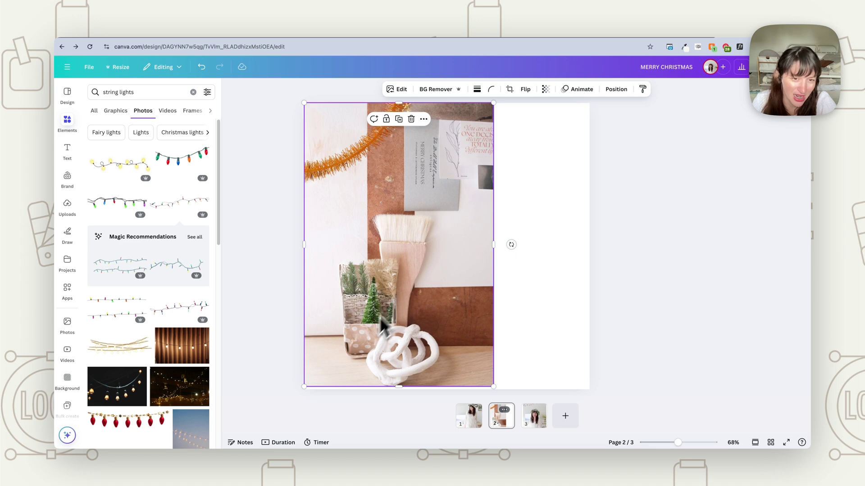
left_click(550, 328)
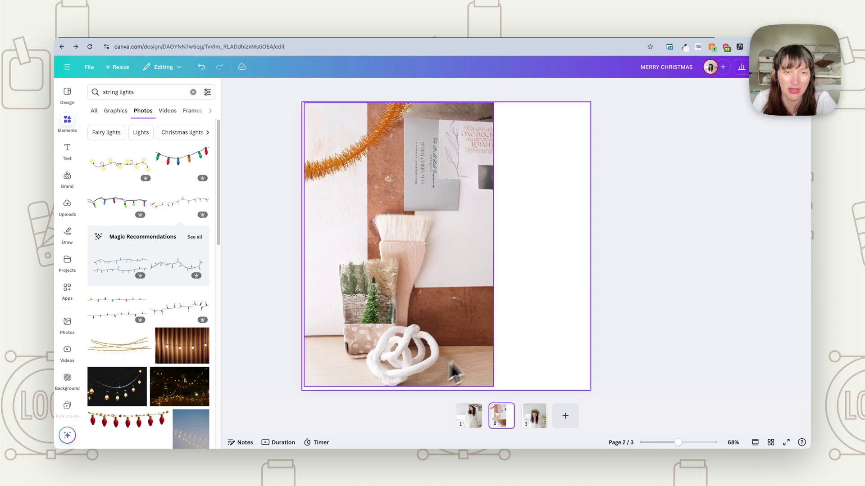
left_click(437, 188)
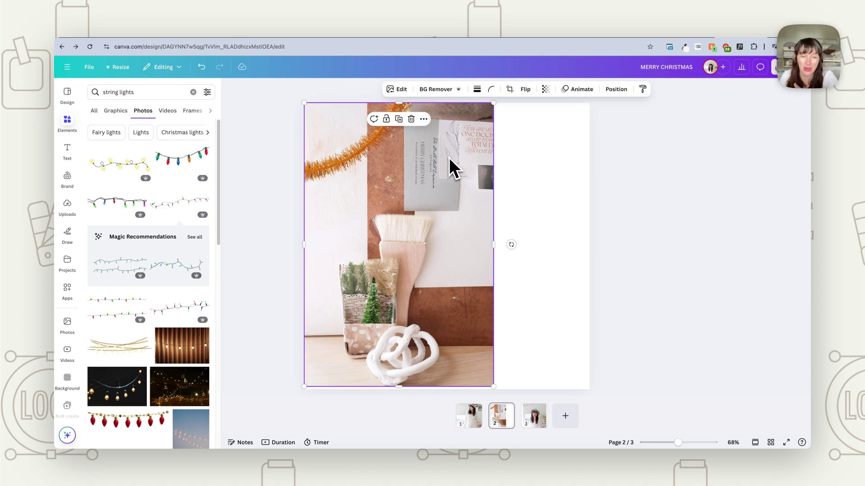
left_click(398, 89)
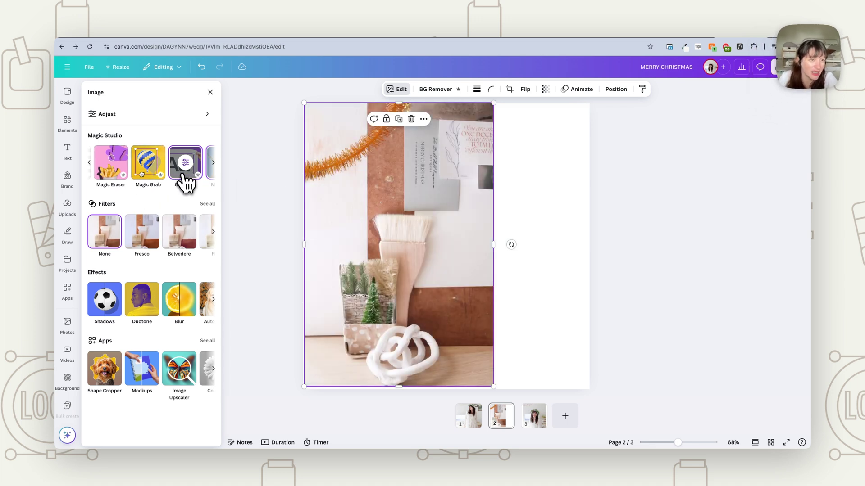
Use Grab Text on the card's vertical handwritten line to extract it as editable text.
left_click(185, 182)
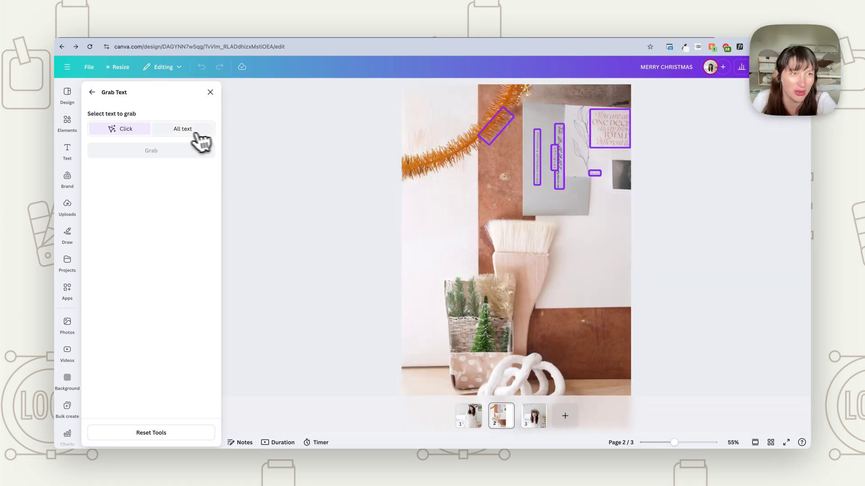
left_click(562, 183)
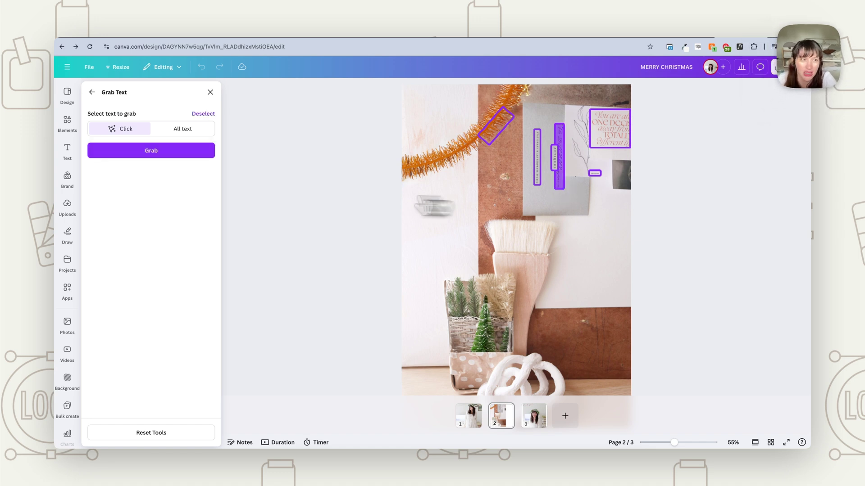
left_click(163, 155)
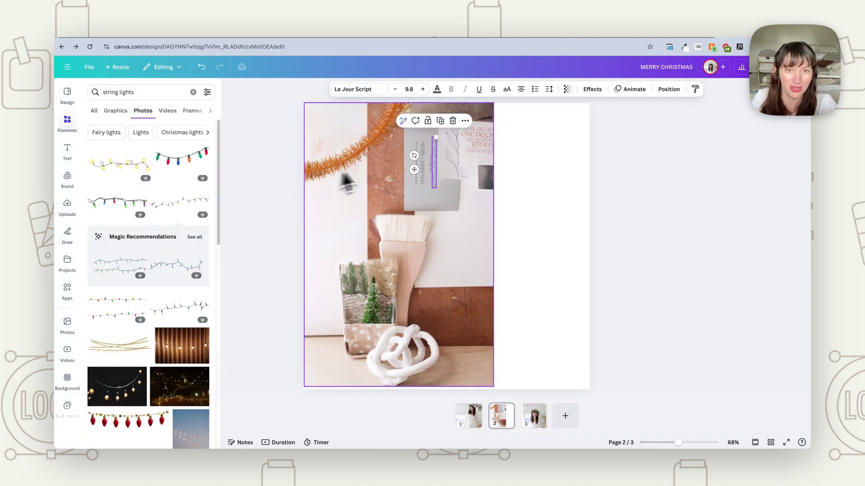
Clear the grabbed vertical text and enlarge it from size 9.8 to 16.7.
double_click(437, 150)
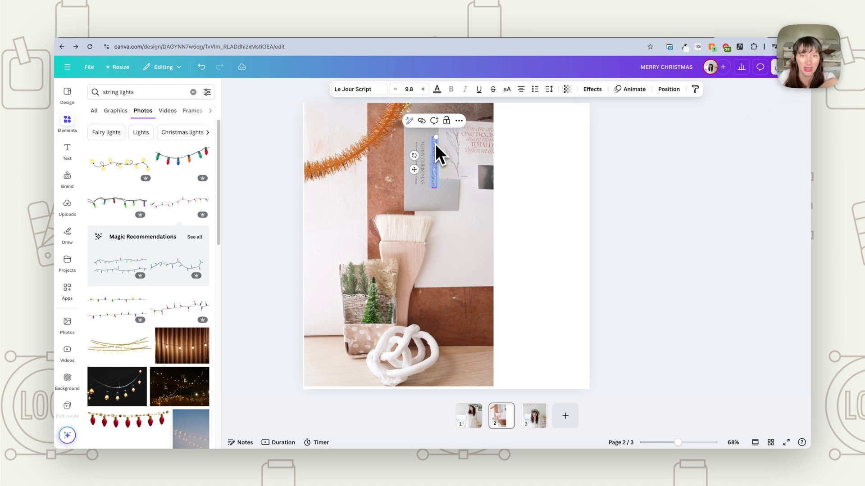
key("BackSpace")
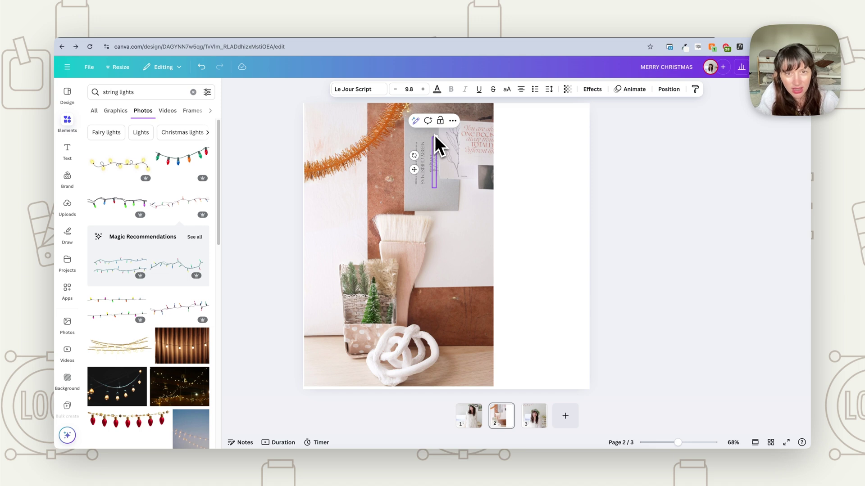
mouse_move(435, 188)
left_mouse_down()
mouse_move(436, 205)
mouse_move(439, 187)
left_mouse_up()
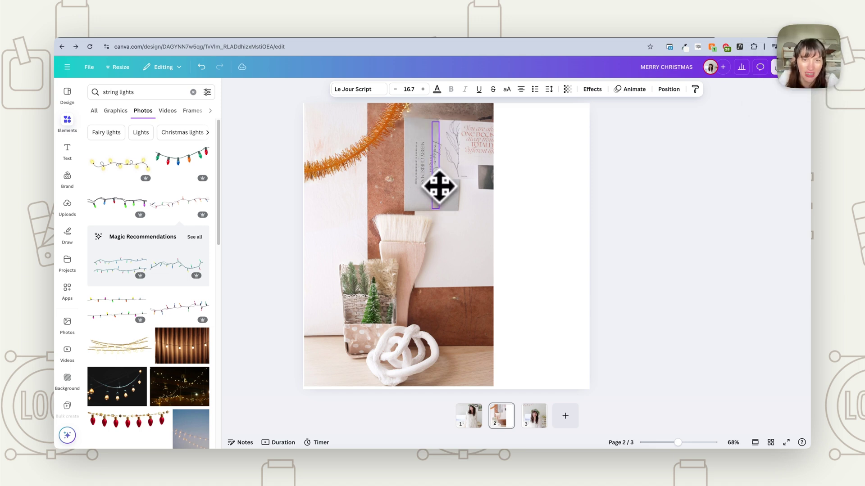
left_click(603, 265)
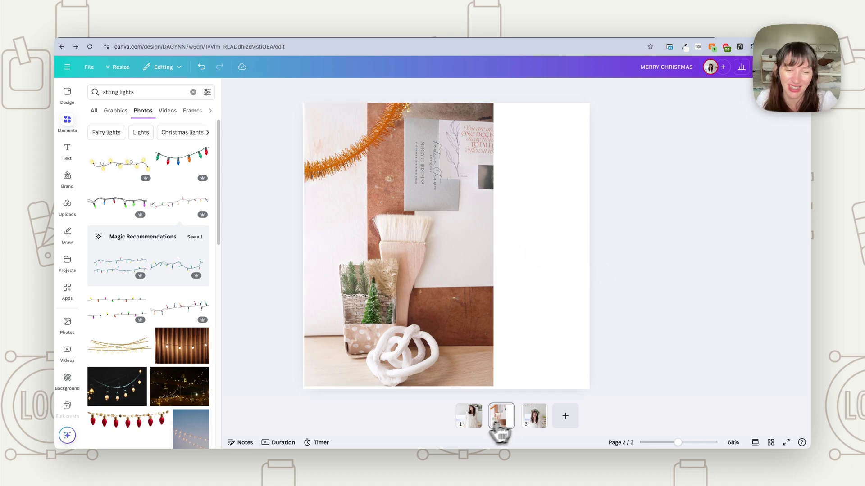
Go to page 1, then page 3 to show the wreath and string-lights portrait.
left_click(469, 419)
left_click(536, 424)
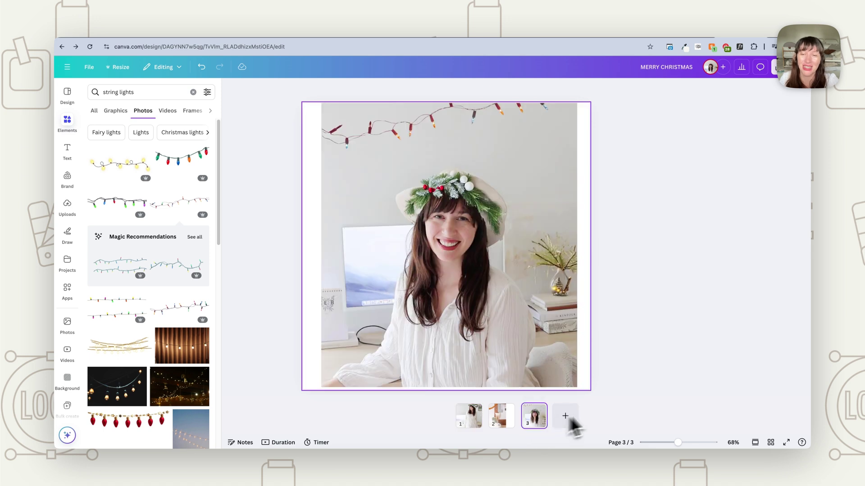